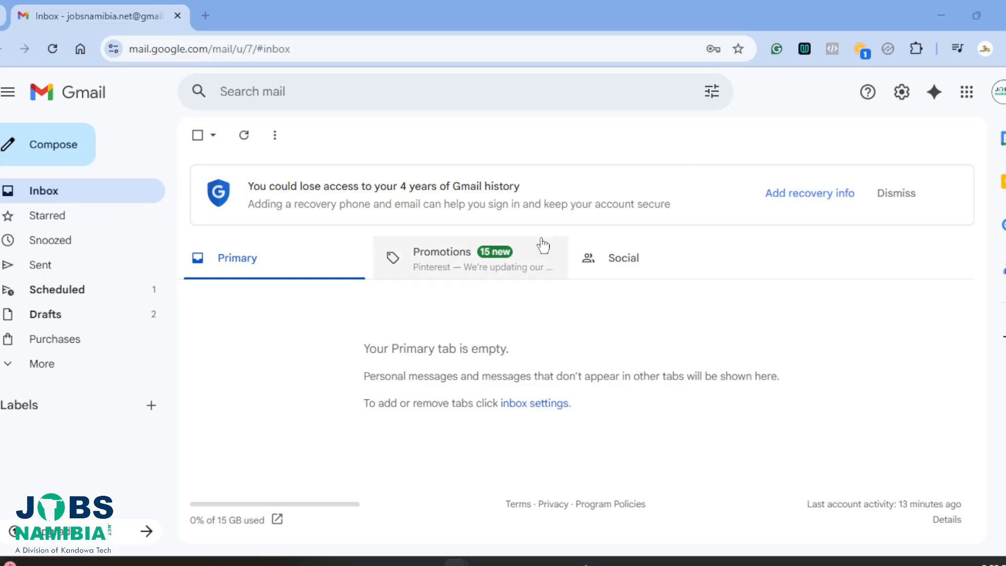
# Start a new email and address it to the suggested Jobs Namibia info contact.
pyautogui.click(42, 151)
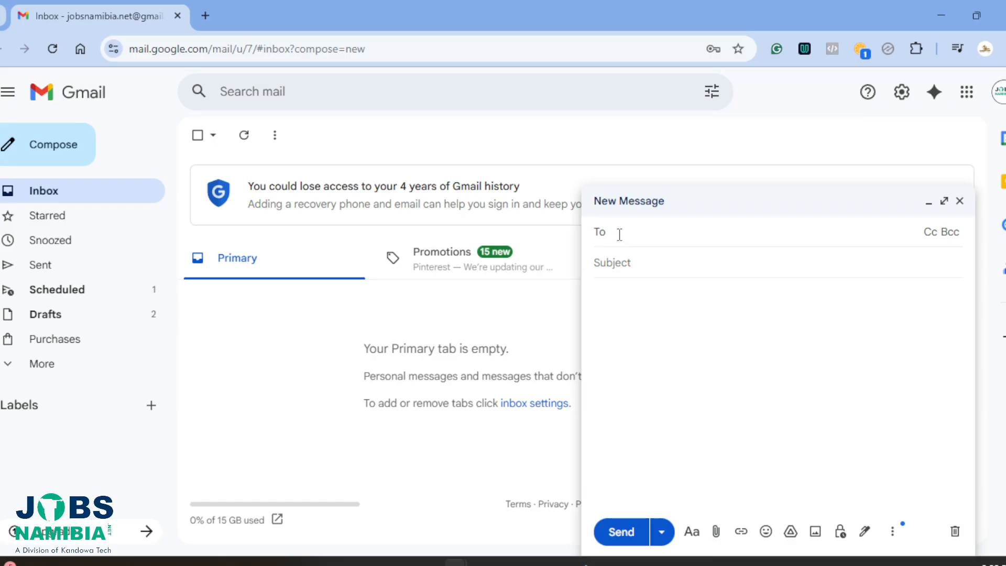
pyautogui.click(622, 300)
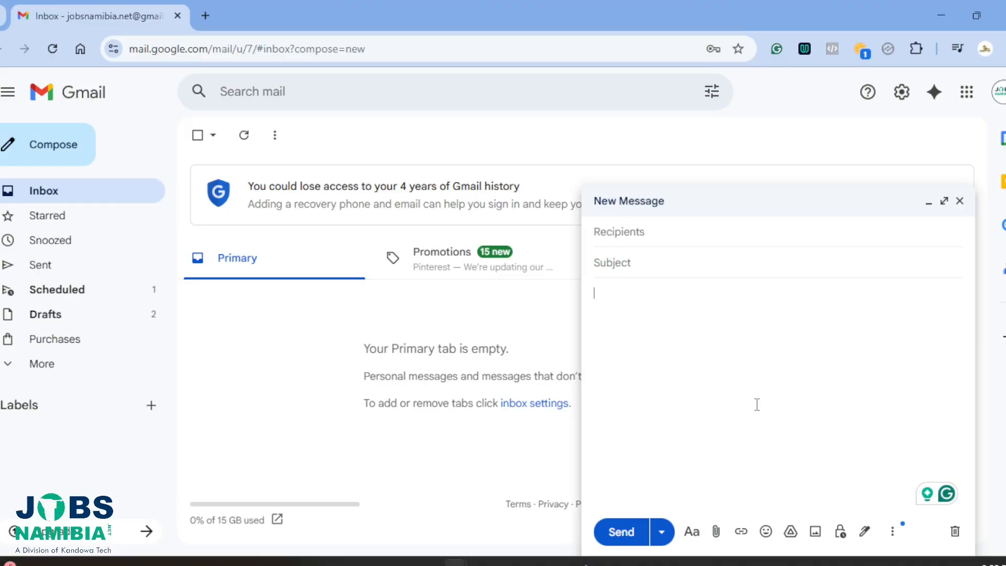
pyautogui.click(667, 234)
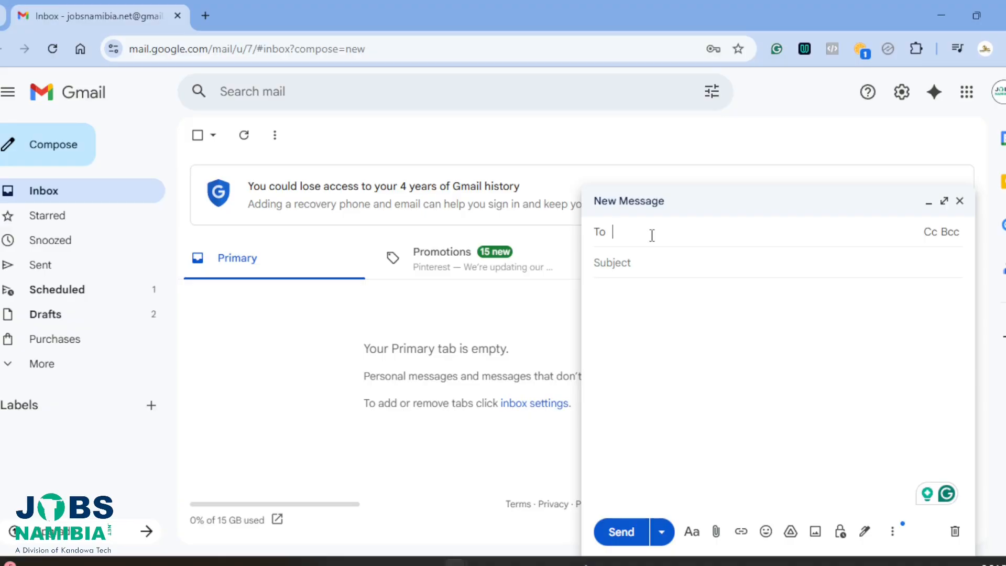
pyautogui.write('info')
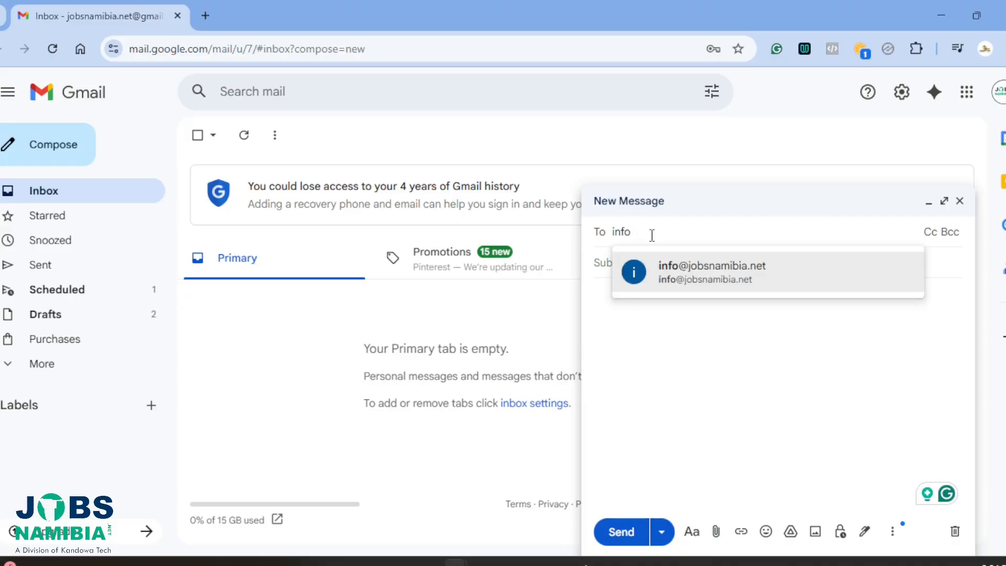
pyautogui.click(721, 283)
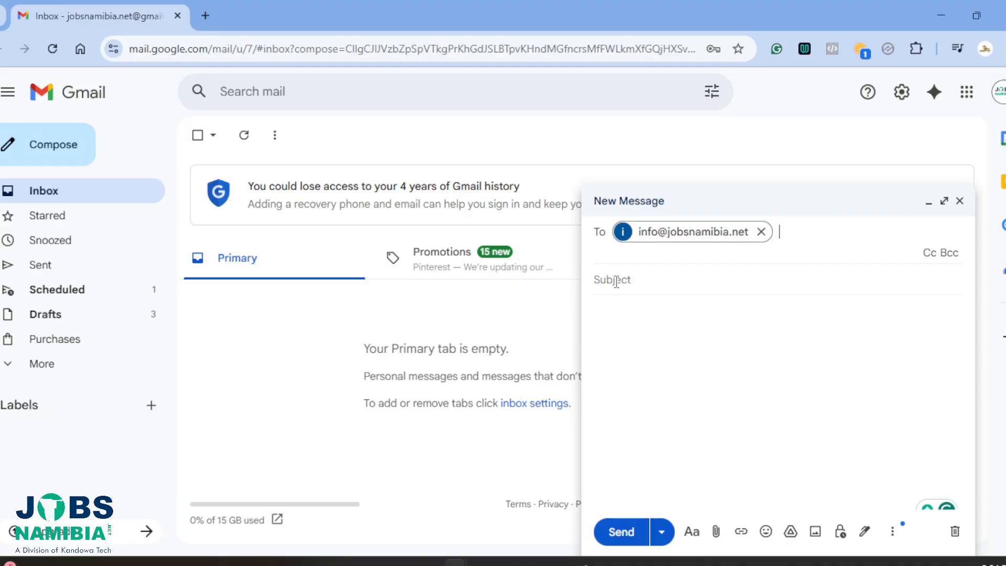
# Set the subject to "Application for an Administrative Assistant position - " followed by the applicant's full name.
pyautogui.click(616, 281)
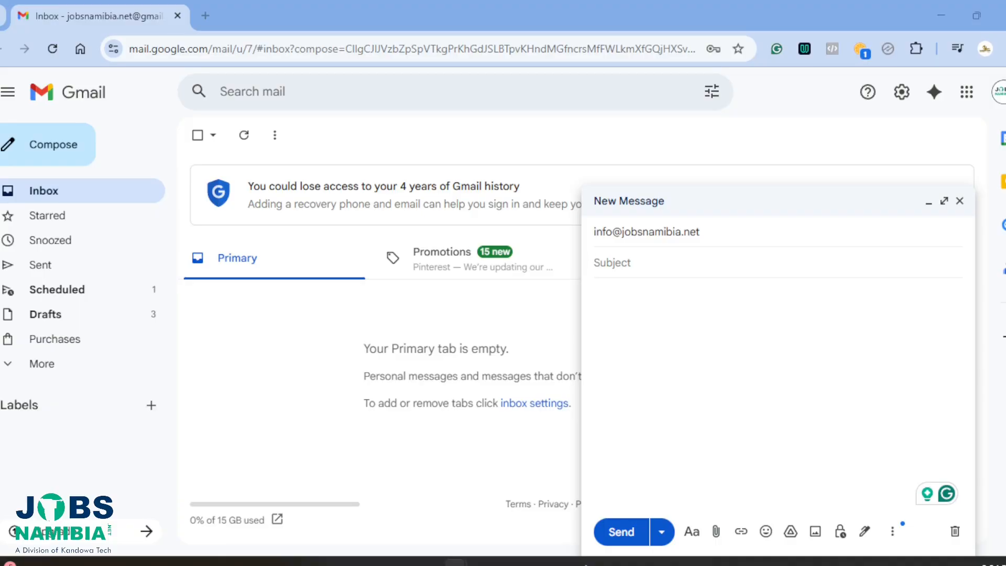
pyautogui.rightClick(629, 260)
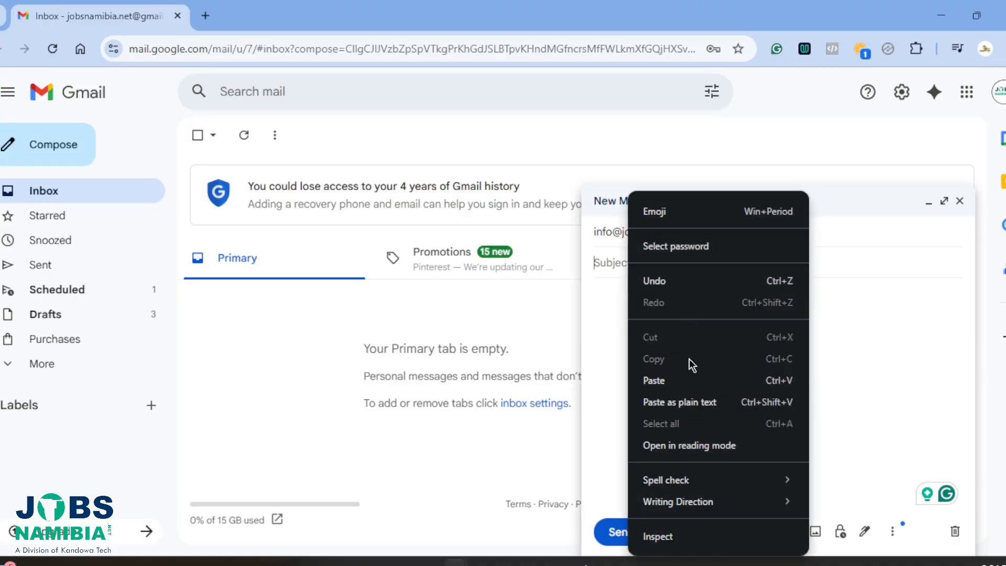
pyautogui.click(681, 402)
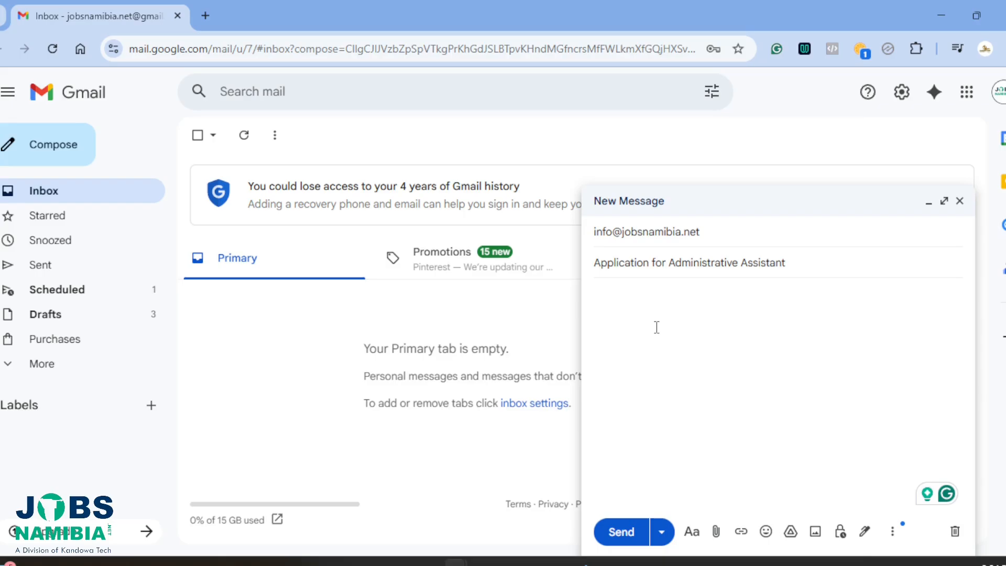
pyautogui.write('an')
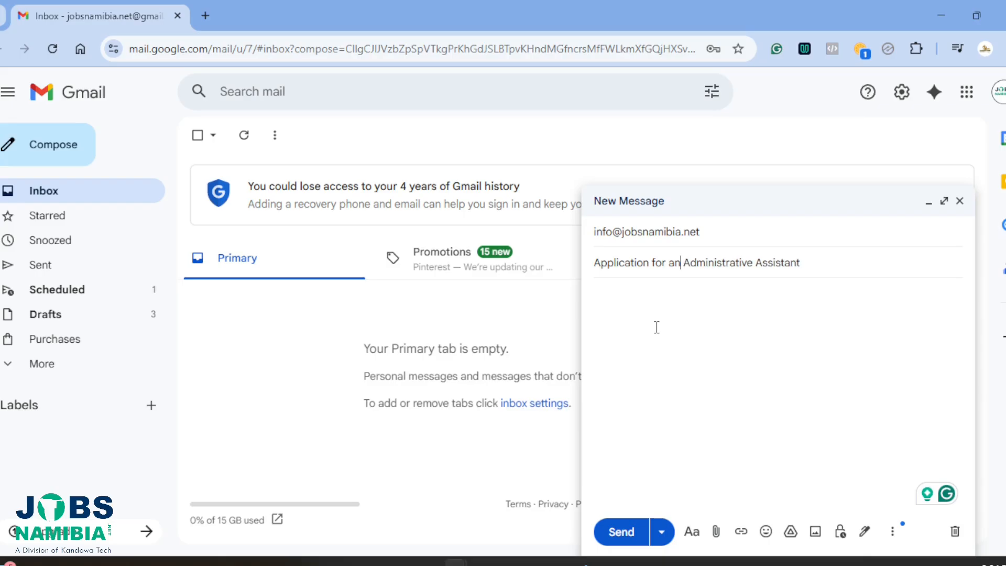
pyautogui.click(826, 257)
pyautogui.write('posi')
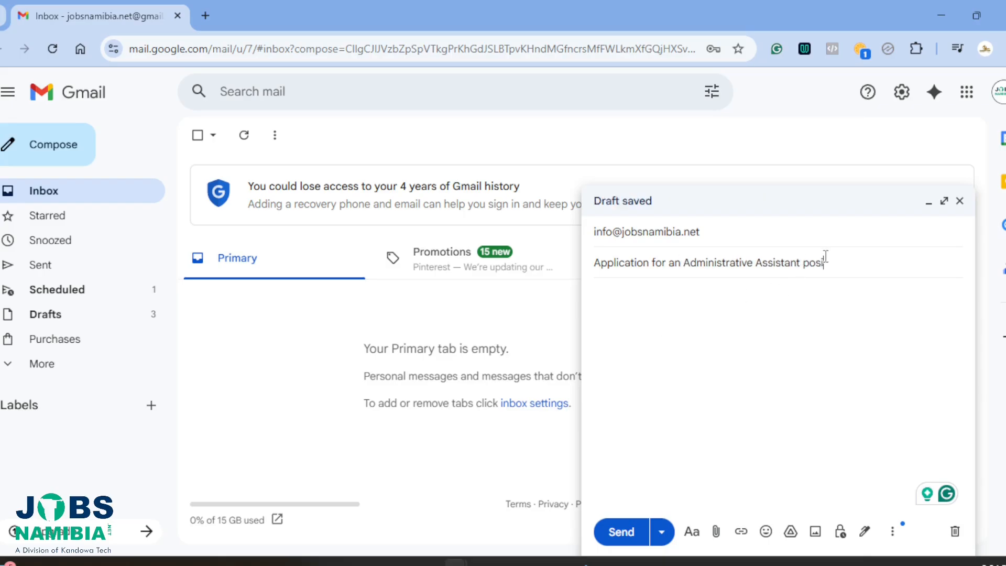
pyautogui.write('tion ')
pyautogui.write('- John ')
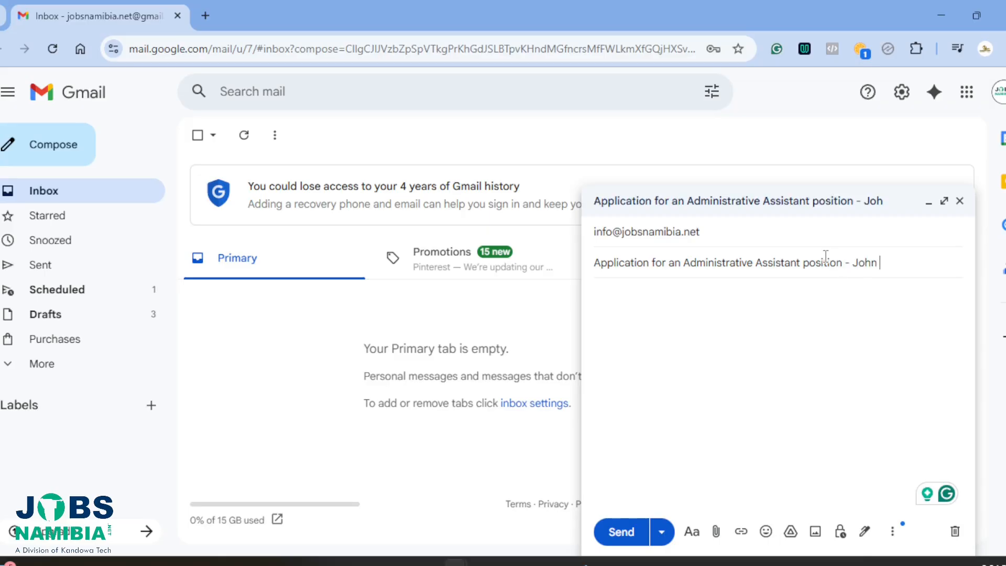
pyautogui.write('Doe')
# Paste the copied application letter, from "Dear Hiring Manager," to "Kind regards,", into the message body as plain text.
pyautogui.click(643, 311)
pyautogui.click(627, 298)
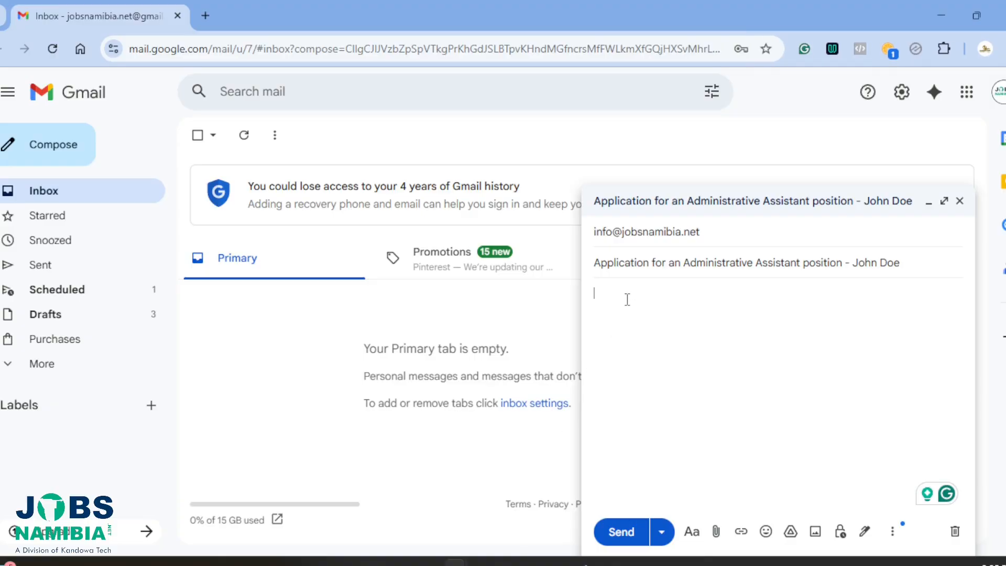
pyautogui.rightClick(627, 299)
pyautogui.click(678, 402)
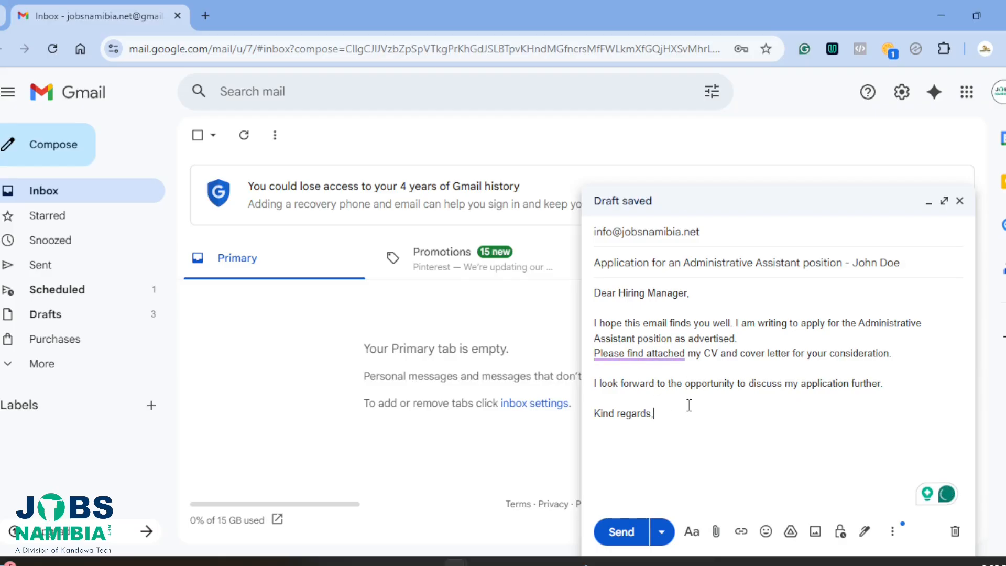
# Add a signature below "Kind regards," after a blank line, with the applicant's full name and the phone number on separate lines.
pyautogui.press('Return')
pyautogui.press('Return')
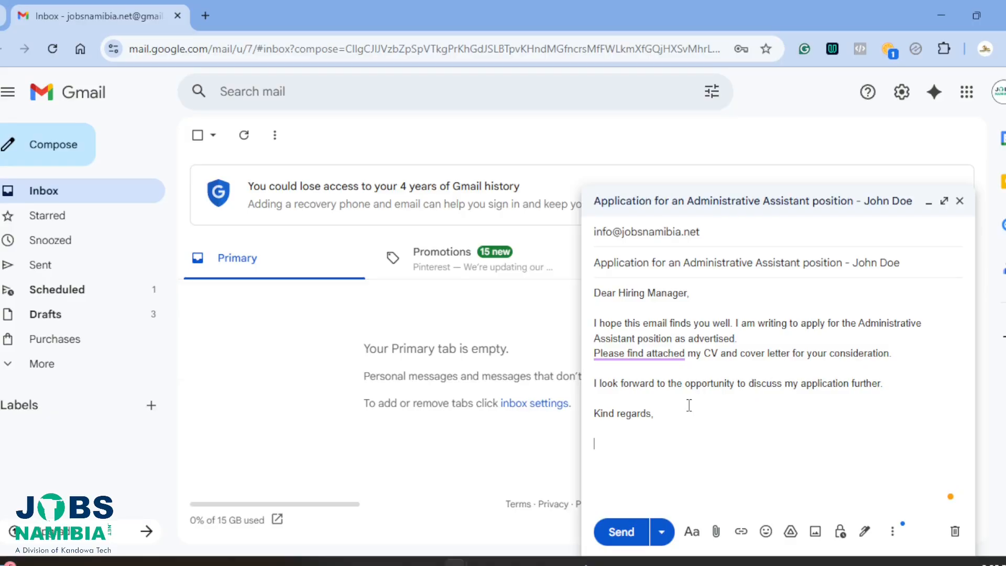
pyautogui.write('John Doe')
pyautogui.press('Return')
pyautogui.write('0812')
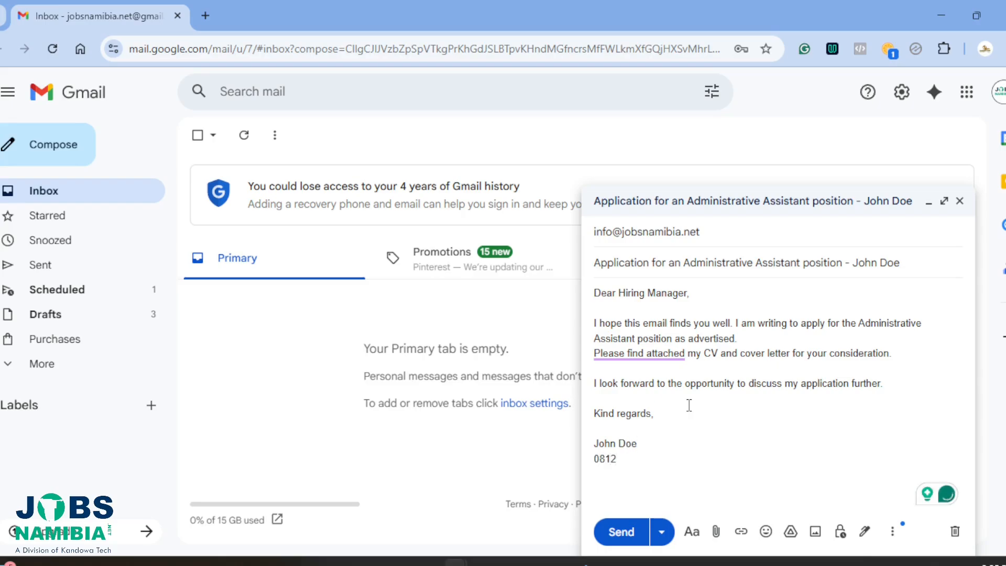
pyautogui.write('34 5678')
# Insert a blank line between the opening paragraph and the sentence beginning "Please find attached".
pyautogui.click(750, 336)
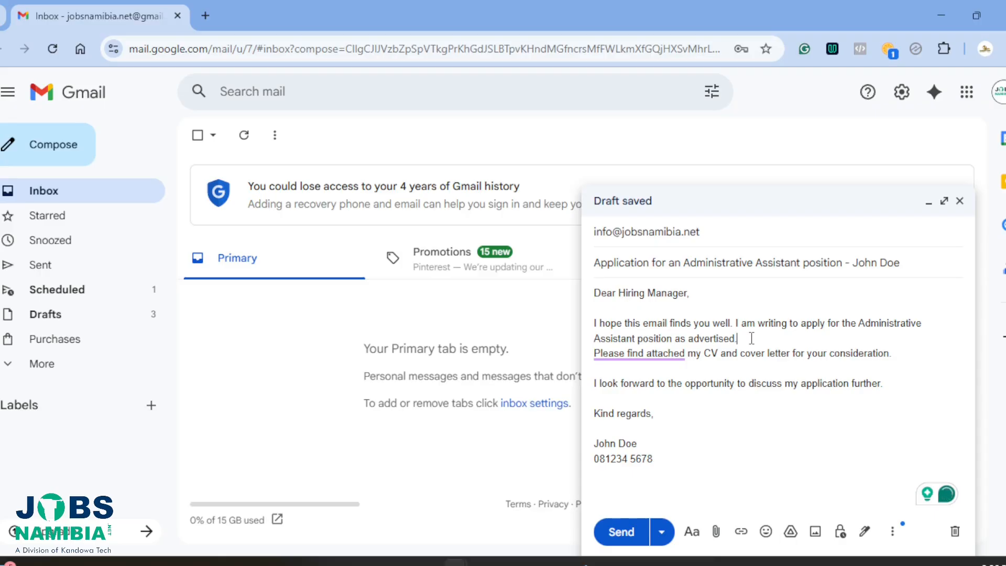
pyautogui.press('Return')
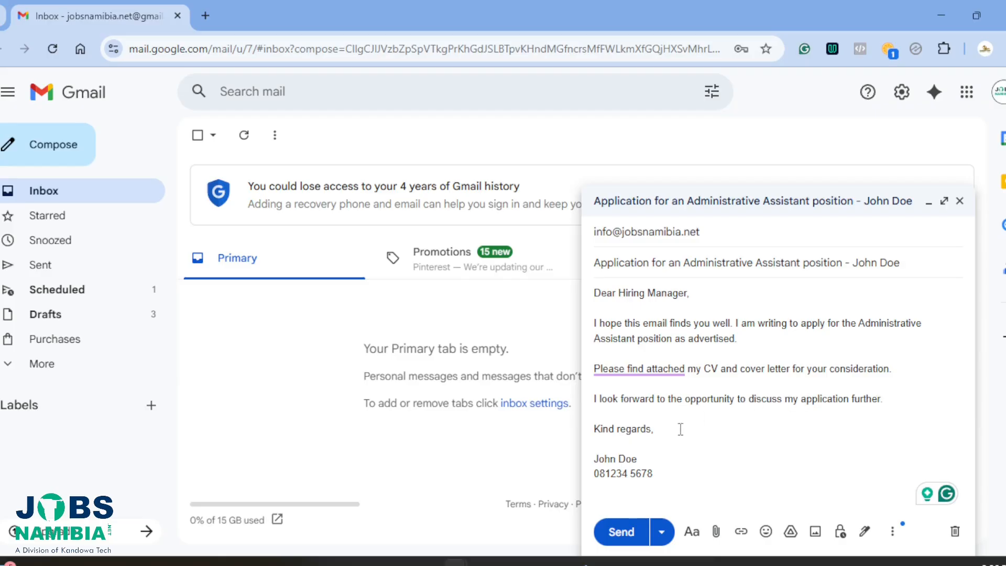
pyautogui.click(672, 473)
pyautogui.click(620, 486)
# Attach the applicant's Administrative Assistant application PDF from the Jobs Namibia folder to the email.
pyautogui.click(717, 532)
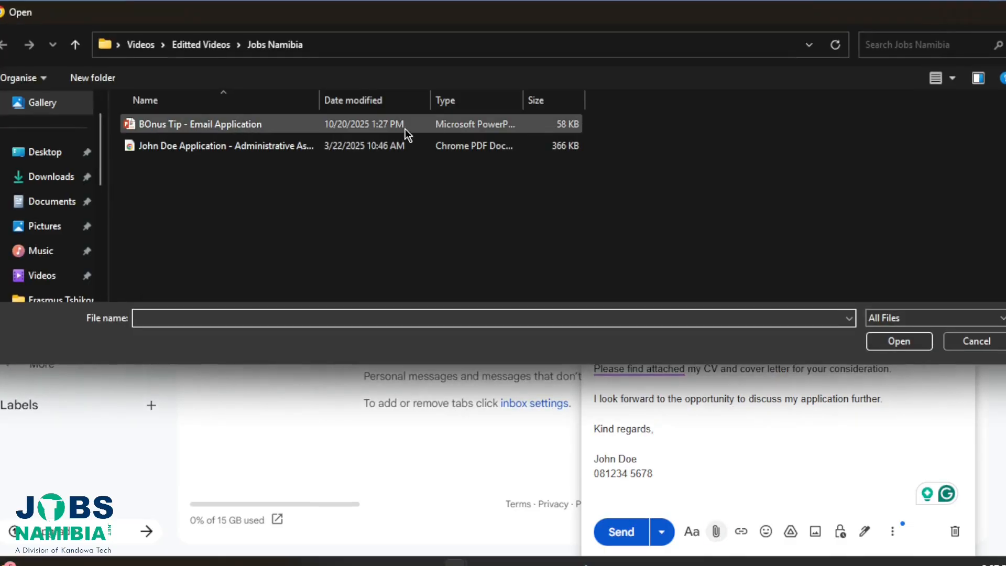
pyautogui.doubleClick(149, 146)
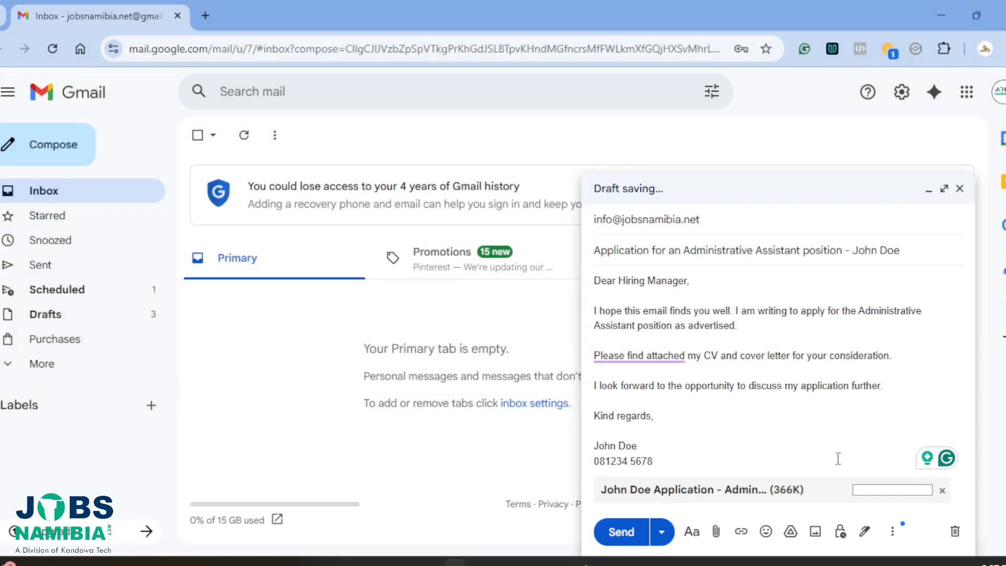